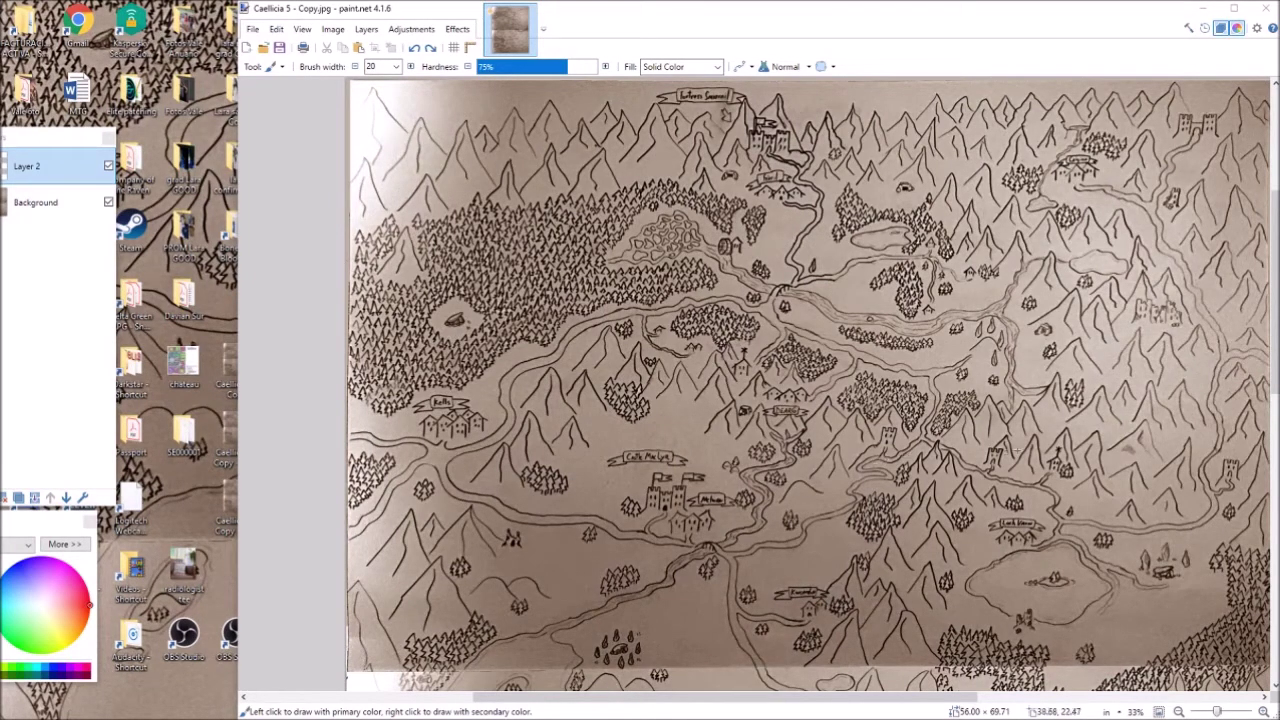
# Step: Circle in red the eastern lake region, north-central valley, central castle, western town, western forest and two northeastern settlements on the northern map
pyautogui.moveTo(1060, 412)
pyautogui.mouseDown()
pyautogui.moveTo(986, 410)
pyautogui.moveTo(922, 458)
pyautogui.moveTo(883, 550)
pyautogui.moveTo(904, 611)
pyautogui.moveTo(1018, 677)
pyautogui.moveTo(1187, 673)
pyautogui.moveTo(1258, 617)
pyautogui.moveTo(1249, 519)
pyautogui.moveTo(1222, 478)
pyautogui.moveTo(1162, 443)
pyautogui.moveTo(1010, 410)
pyautogui.mouseUp()
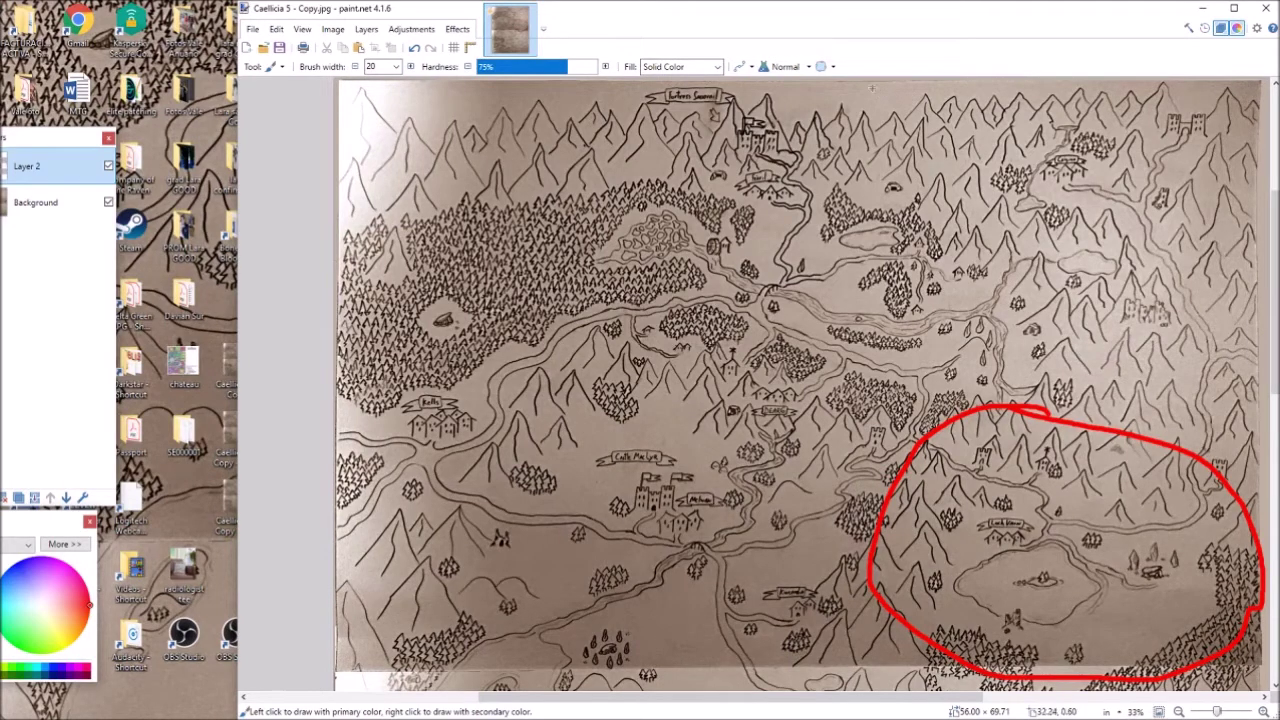
pyautogui.moveTo(870, 83)
pyautogui.mouseDown()
pyautogui.moveTo(648, 82)
pyautogui.moveTo(615, 130)
pyautogui.moveTo(606, 278)
pyautogui.moveTo(612, 345)
pyautogui.moveTo(648, 413)
pyautogui.moveTo(904, 467)
pyautogui.moveTo(958, 444)
pyautogui.moveTo(992, 390)
pyautogui.moveTo(1014, 290)
pyautogui.moveTo(990, 198)
pyautogui.moveTo(836, 82)
pyautogui.mouseUp()
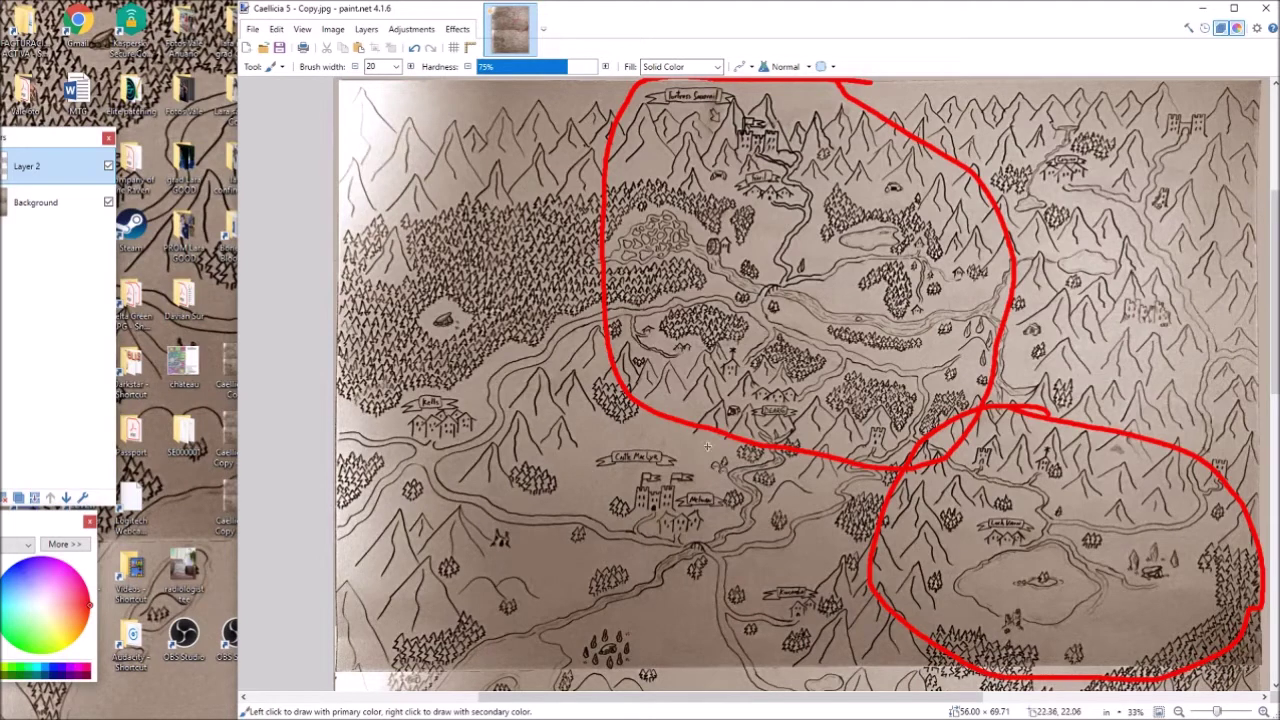
pyautogui.moveTo(716, 484)
pyautogui.mouseDown()
pyautogui.moveTo(712, 472)
pyautogui.moveTo(610, 494)
pyautogui.moveTo(652, 588)
pyautogui.moveTo(756, 534)
pyautogui.moveTo(734, 484)
pyautogui.moveTo(681, 467)
pyautogui.mouseUp()
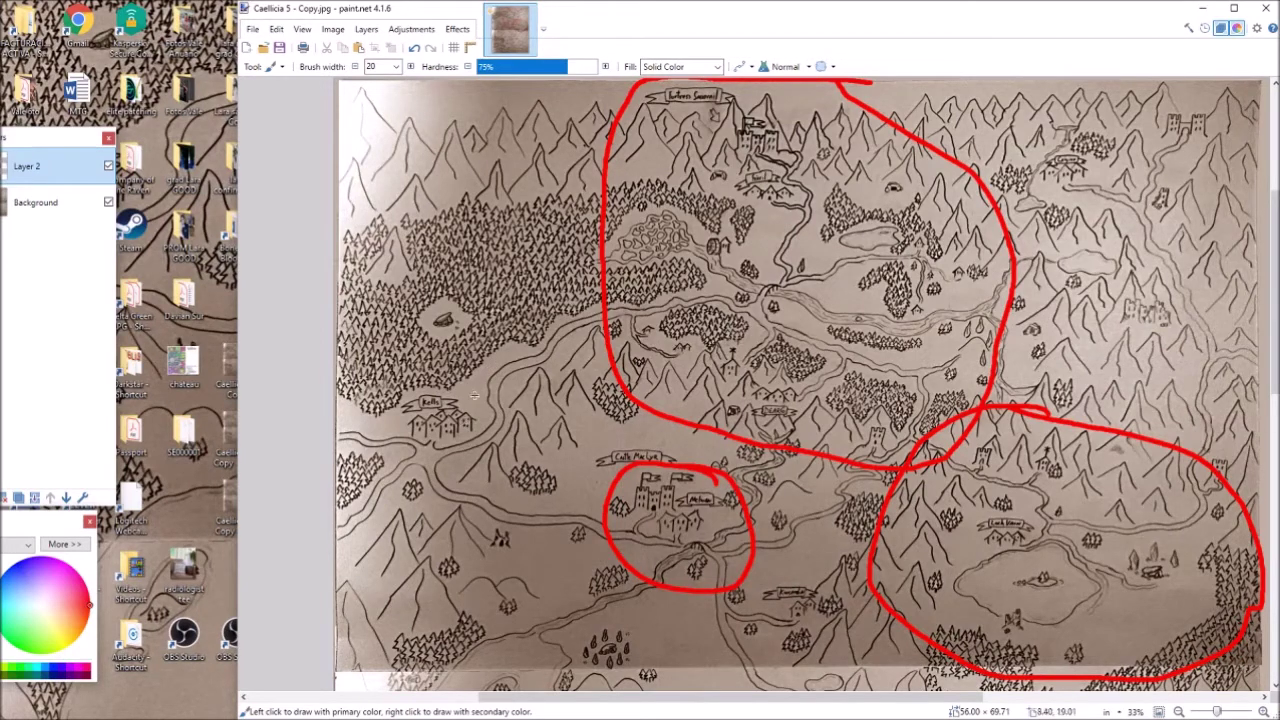
pyautogui.moveTo(473, 398)
pyautogui.mouseDown()
pyautogui.moveTo(399, 403)
pyautogui.moveTo(408, 443)
pyautogui.moveTo(470, 446)
pyautogui.moveTo(490, 405)
pyautogui.moveTo(474, 394)
pyautogui.moveTo(428, 404)
pyautogui.mouseUp()
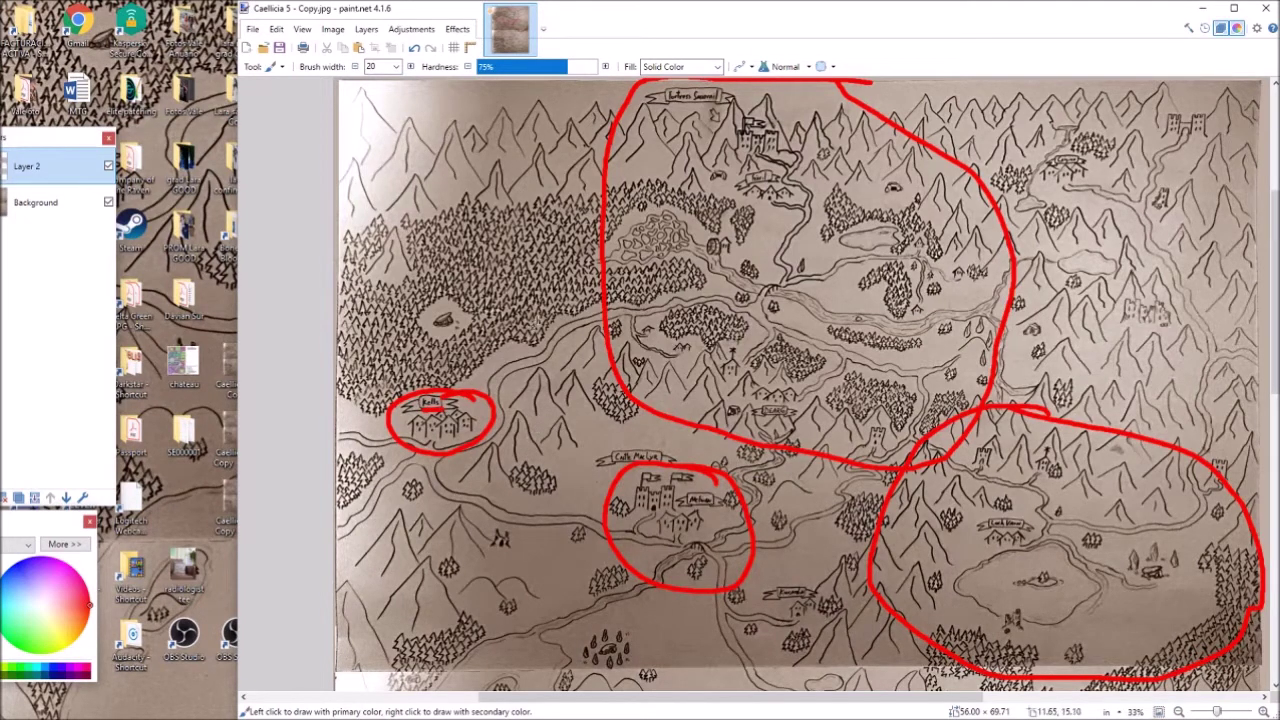
pyautogui.moveTo(560, 204)
pyautogui.mouseDown()
pyautogui.moveTo(498, 193)
pyautogui.moveTo(370, 228)
pyautogui.moveTo(340, 290)
pyautogui.moveTo(352, 358)
pyautogui.moveTo(445, 385)
pyautogui.moveTo(535, 355)
pyautogui.moveTo(548, 272)
pyautogui.moveTo(518, 198)
pyautogui.moveTo(484, 186)
pyautogui.mouseUp()
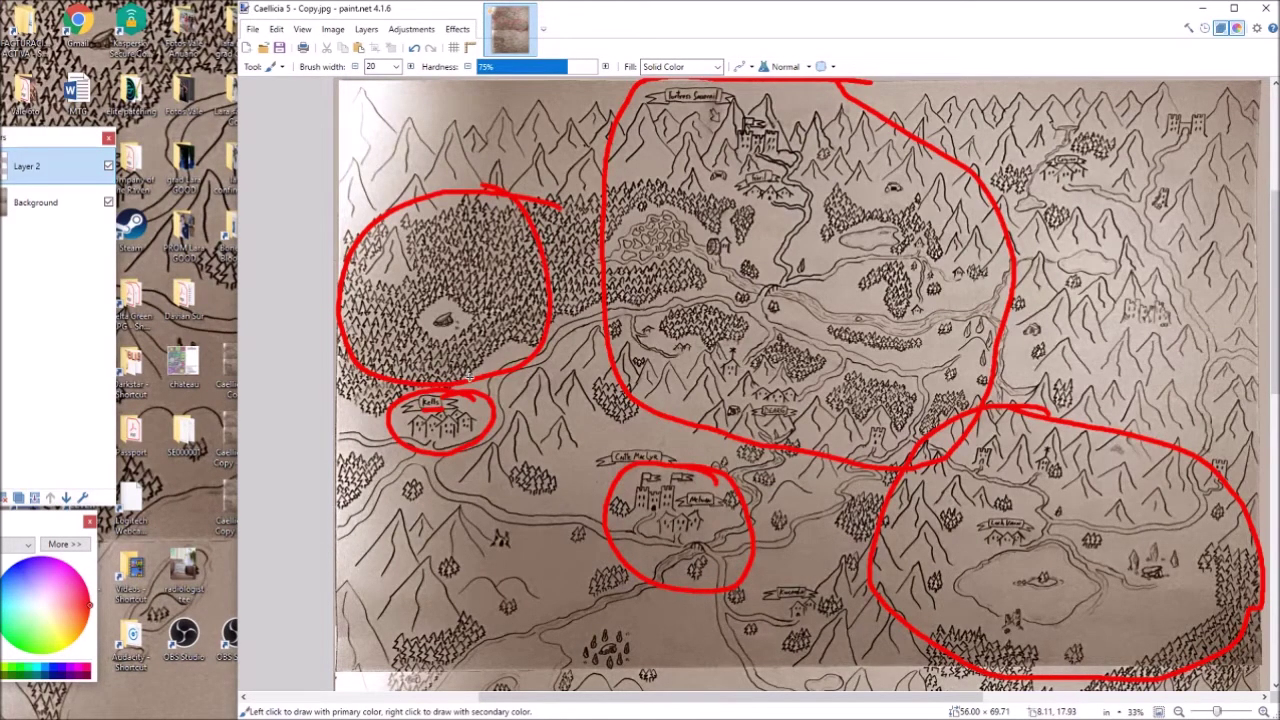
pyautogui.moveTo(1173, 296)
pyautogui.mouseDown()
pyautogui.moveTo(1143, 286)
pyautogui.moveTo(1096, 302)
pyautogui.moveTo(1124, 343)
pyautogui.moveTo(1175, 348)
pyautogui.moveTo(1189, 310)
pyautogui.moveTo(1162, 285)
pyautogui.mouseUp()
pyautogui.moveTo(1102, 150)
pyautogui.mouseDown()
pyautogui.moveTo(1037, 147)
pyautogui.moveTo(1020, 185)
pyautogui.moveTo(1054, 204)
pyautogui.moveTo(1106, 196)
pyautogui.moveTo(1088, 148)
pyautogui.mouseUp()
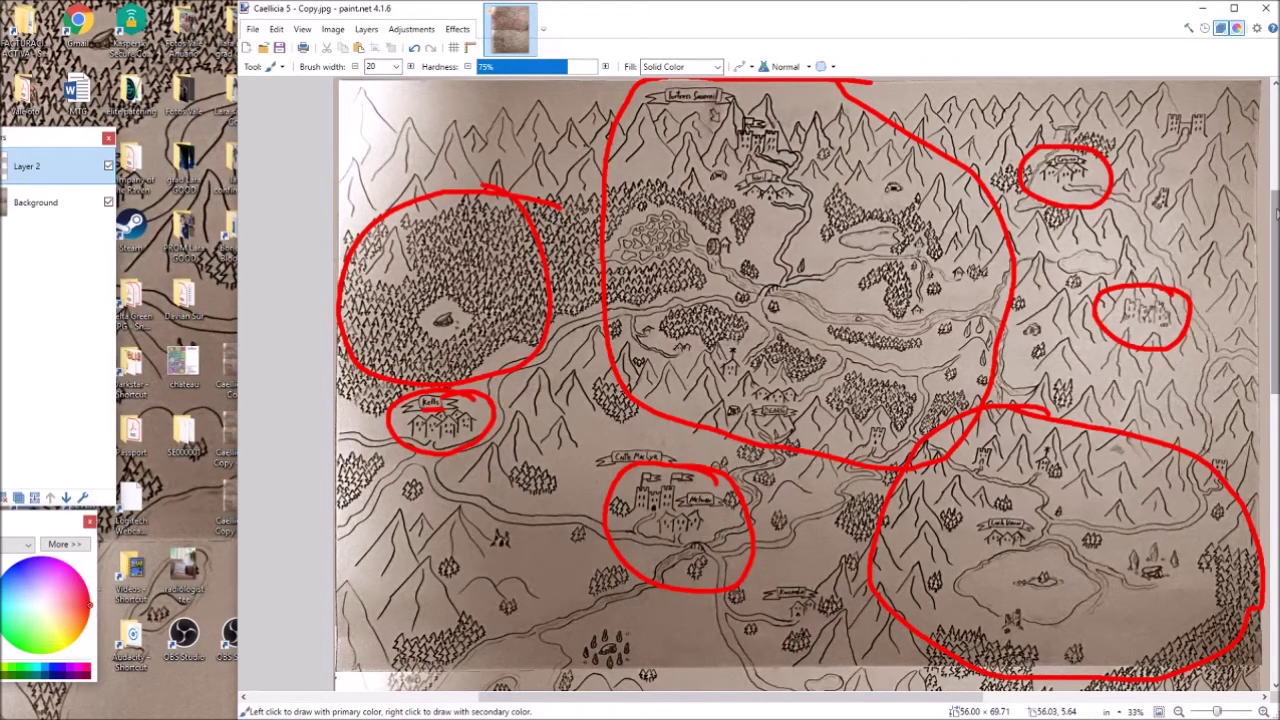
# Step: Circle in red the mountain valley in the southeast of the southern map, and ring the town banner inside it
pyautogui.scroll(-5, 800, 384)
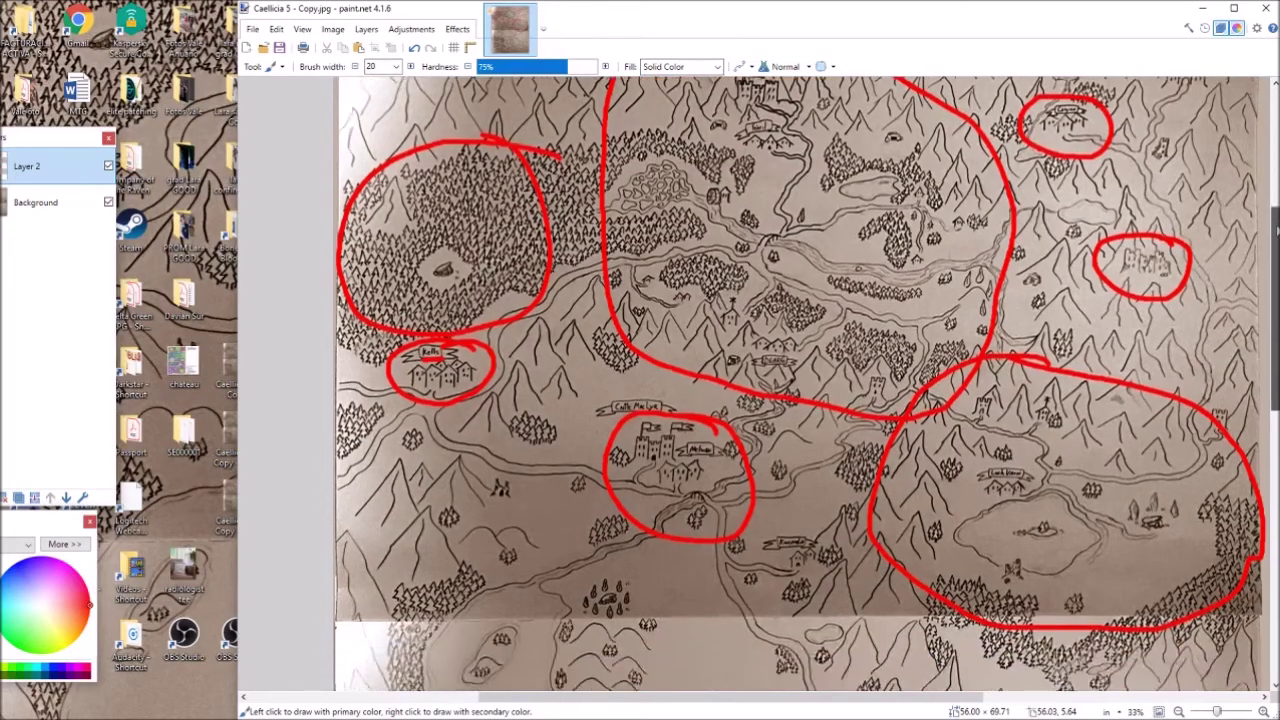
pyautogui.scroll(-3, 800, 384)
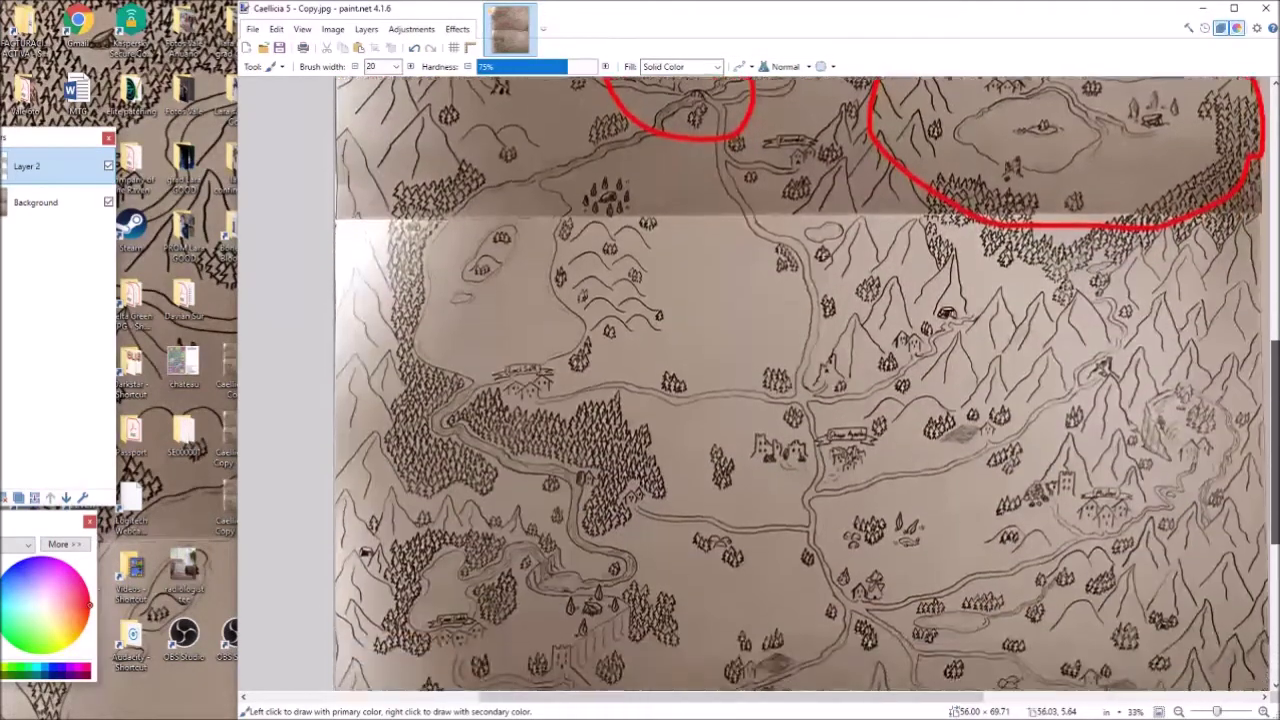
pyautogui.scroll(1, 800, 384)
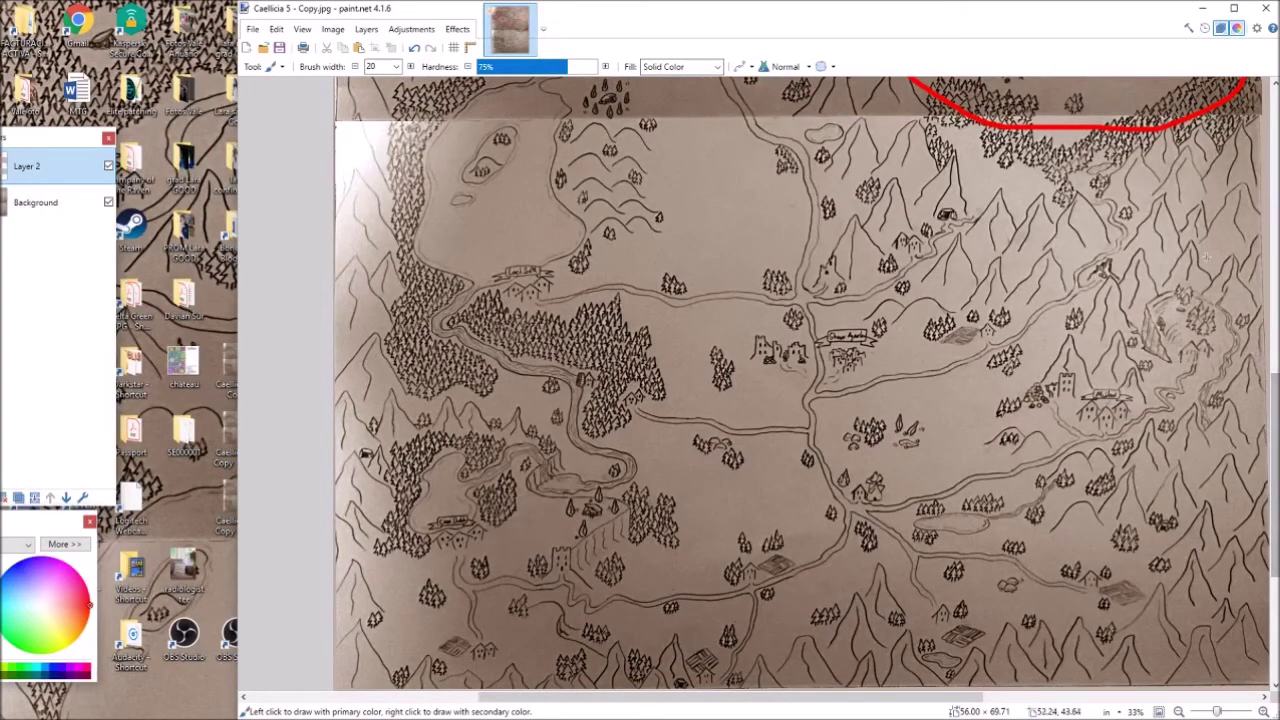
pyautogui.moveTo(1208, 246)
pyautogui.mouseDown()
pyautogui.moveTo(1126, 263)
pyautogui.moveTo(1056, 339)
pyautogui.moveTo(1030, 438)
pyautogui.moveTo(1034, 490)
pyautogui.moveTo(1092, 525)
pyautogui.moveTo(1201, 521)
pyautogui.moveTo(1266, 452)
pyautogui.moveTo(1254, 318)
pyautogui.moveTo(1235, 263)
pyautogui.moveTo(1196, 248)
pyautogui.mouseUp()
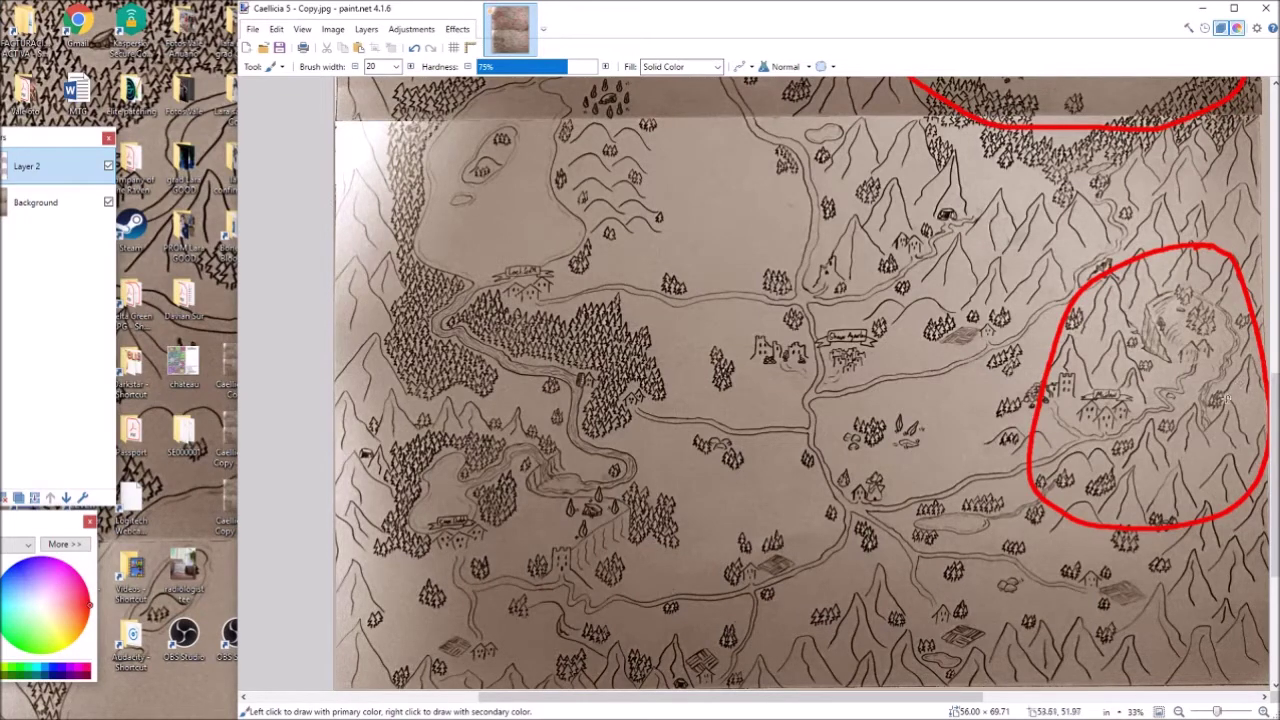
pyautogui.moveTo(1096, 404)
pyautogui.mouseDown()
pyautogui.moveTo(1108, 386)
pyautogui.moveTo(1114, 408)
pyautogui.mouseUp()
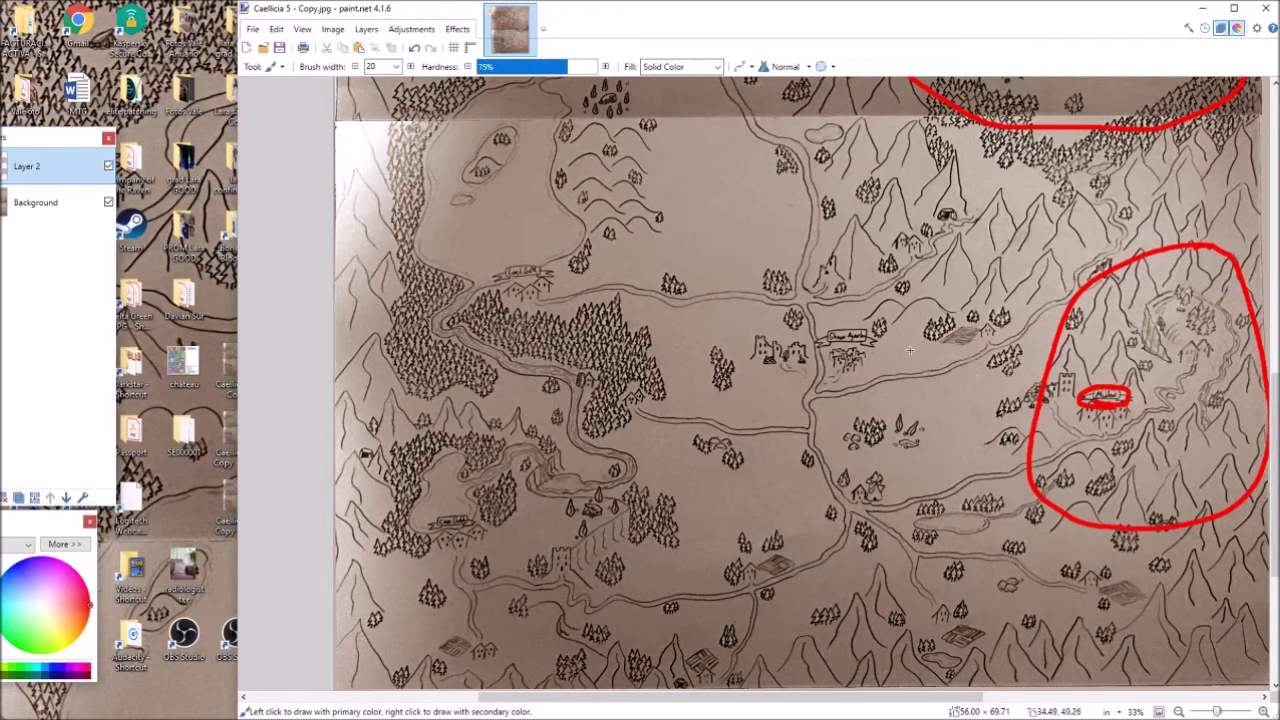
# Step: Draw red freehand lines across the map, from the northern mountains past the forest and central castle into the southern half
pyautogui.moveTo(592, 100)
pyautogui.mouseDown()
pyautogui.moveTo(566, 102)
pyautogui.moveTo(357, 272)
pyautogui.moveTo(432, 600)
pyautogui.moveTo(684, 664)
pyautogui.moveTo(950, 584)
pyautogui.moveTo(870, 190)
pyautogui.mouseUp()
pyautogui.scroll(5, 870, 190)
pyautogui.scroll(1, 510, 110)
pyautogui.moveTo(510, 110)
pyautogui.mouseDown()
pyautogui.moveTo(505, 140)
pyautogui.moveTo(545, 270)
pyautogui.moveTo(560, 405)
pyautogui.mouseUp()
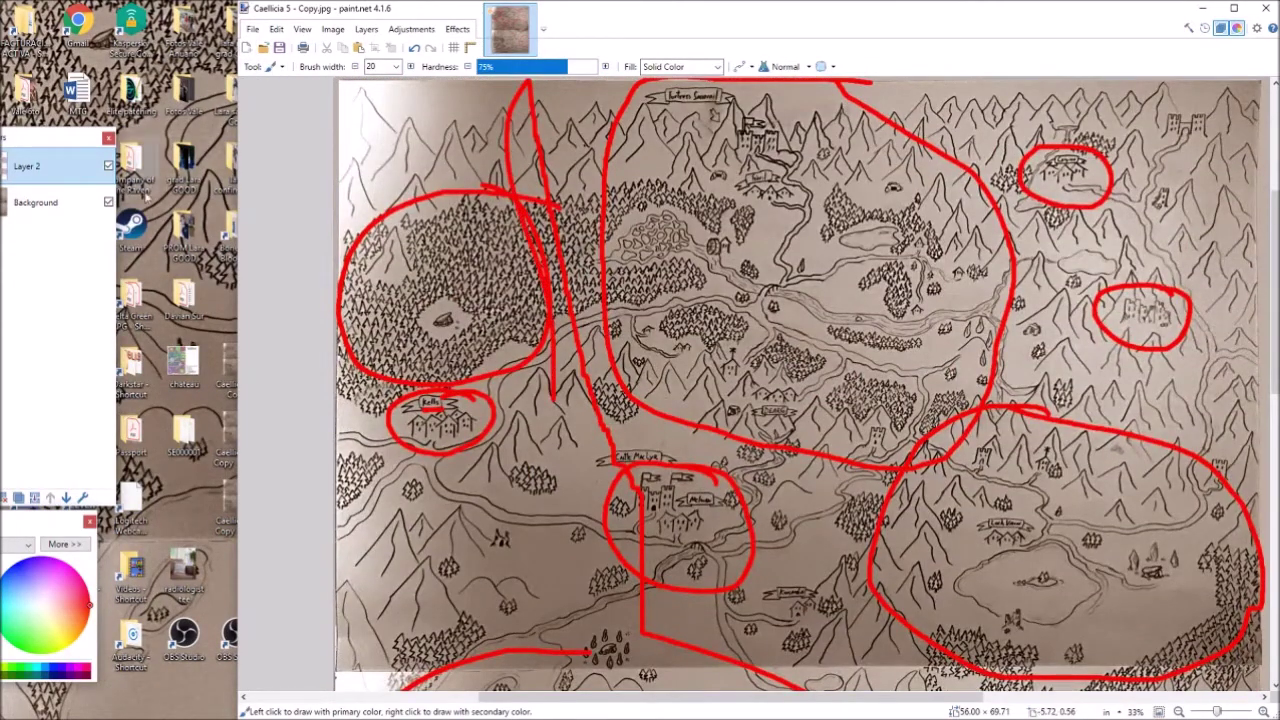
# Step: Undo all the red brush strokes so the map is clear of markings
pyautogui.click(411, 29)
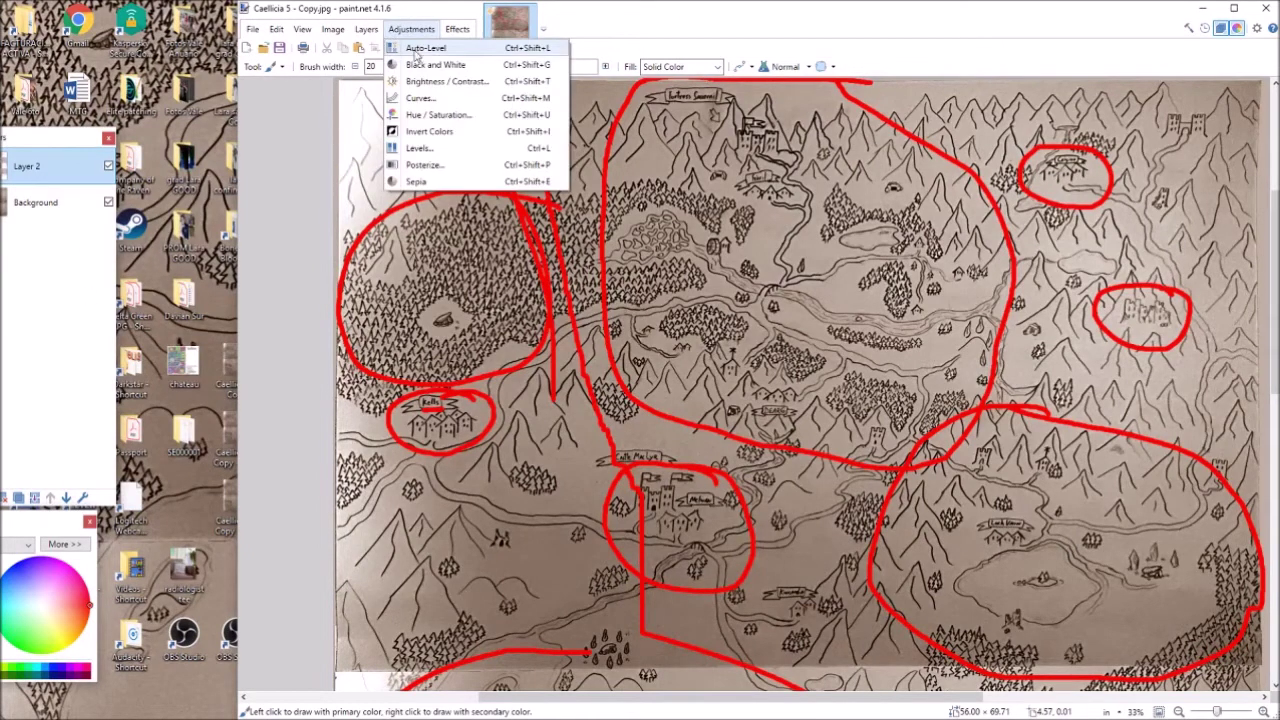
pyautogui.click(414, 47)
pyautogui.click(414, 47)
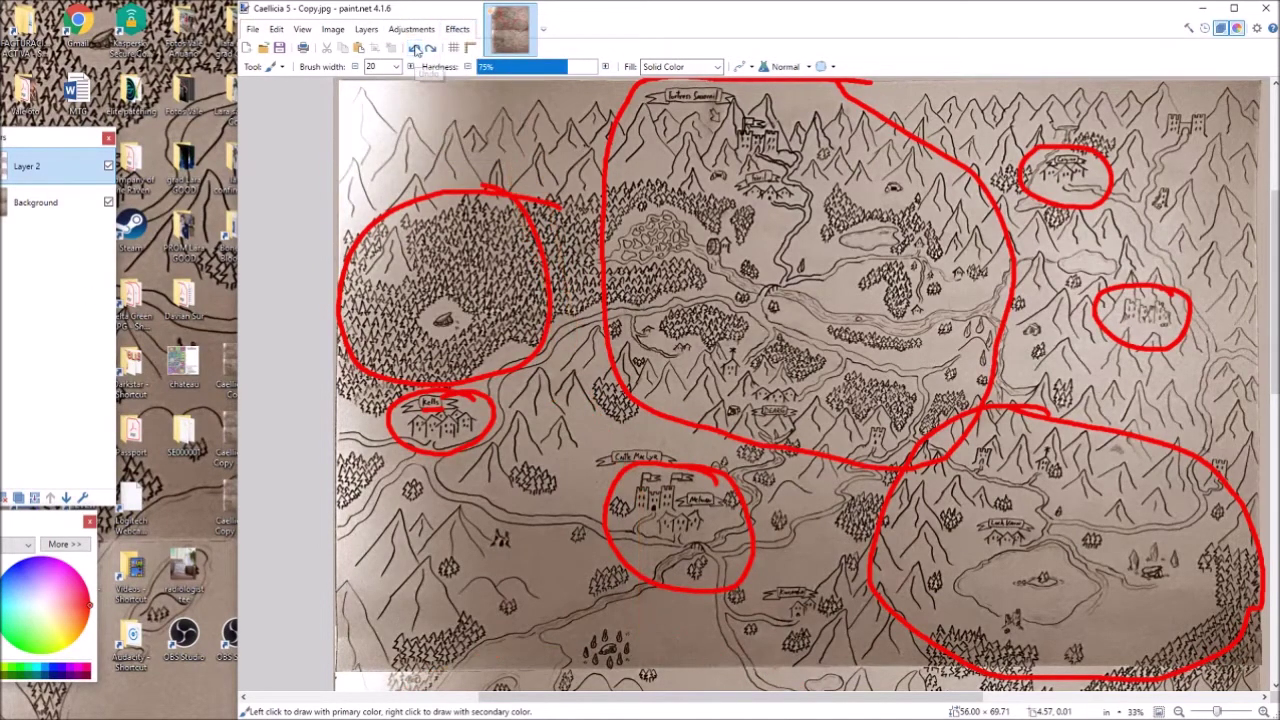
pyautogui.click(414, 47)
pyautogui.click(414, 47)
pyautogui.click(414, 47)
pyautogui.click(414, 47)
pyautogui.click(414, 47)
pyautogui.click(414, 47)
pyautogui.click(414, 47)
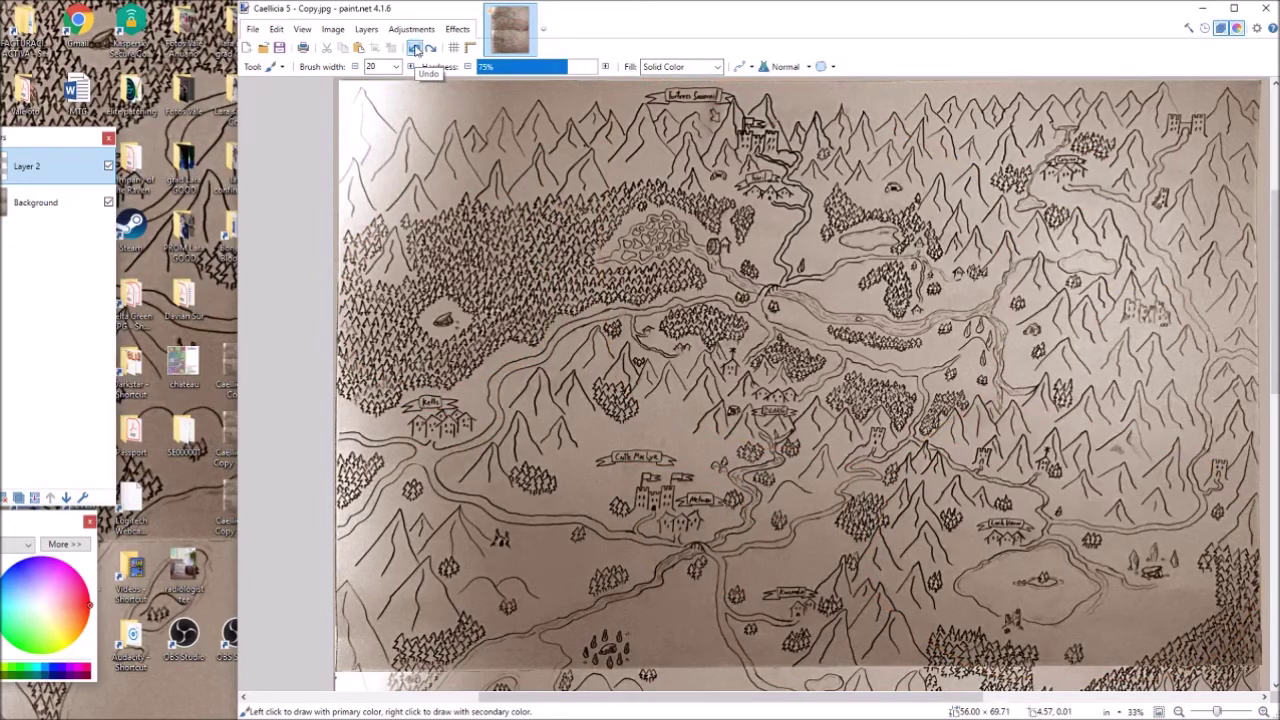
pyautogui.click(414, 47)
# Step: Circle in red the southwestern lakeside town, its surrounding region, the road-junction settlement, and the central castle ruins with the neighbouring town
pyautogui.moveTo(1275, 215); pyautogui.dragTo(1275, 400)
pyautogui.click(431, 47)
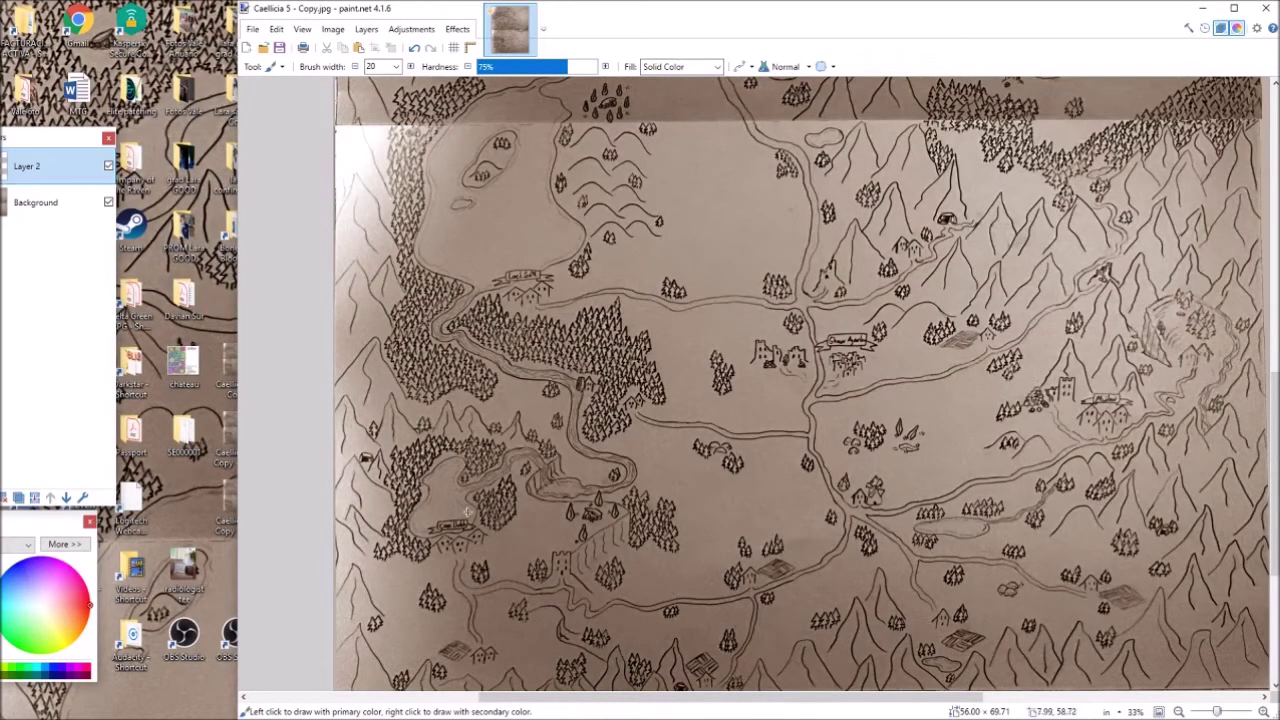
pyautogui.moveTo(467, 512)
pyautogui.mouseDown()
pyautogui.moveTo(423, 523)
pyautogui.moveTo(430, 551)
pyautogui.moveTo(470, 544)
pyautogui.moveTo(458, 515)
pyautogui.mouseUp()
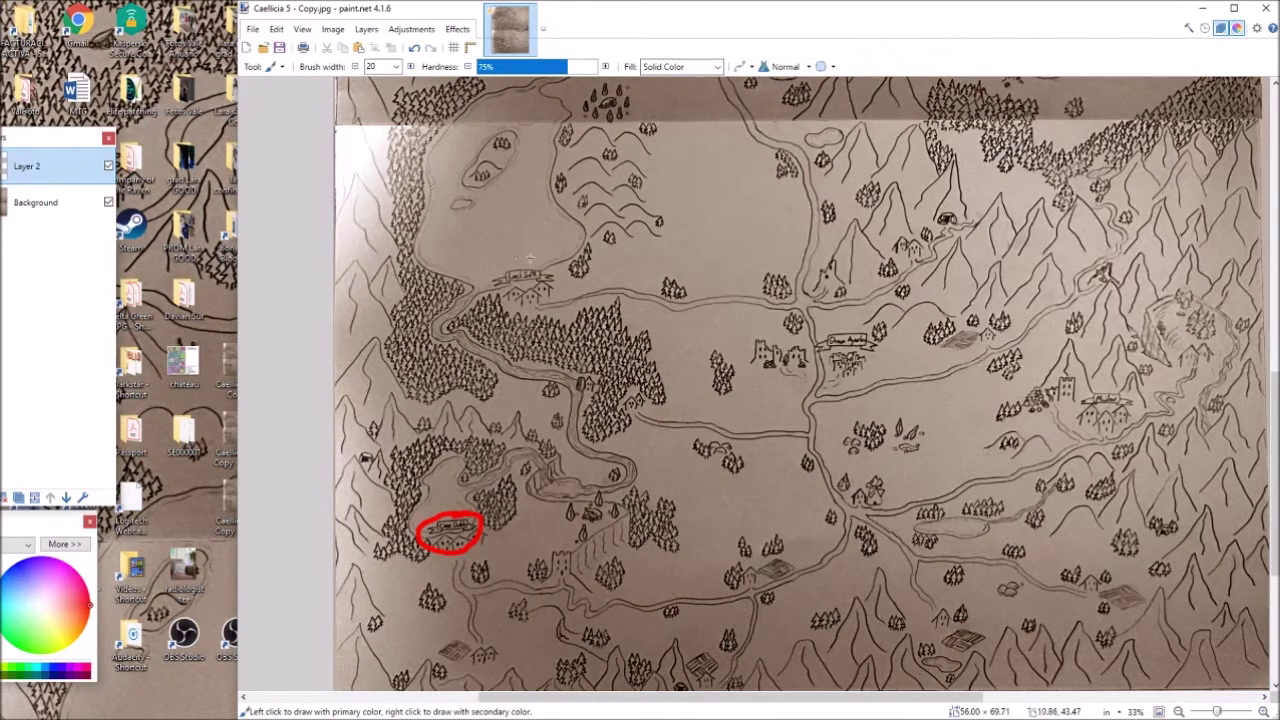
pyautogui.moveTo(388, 468)
pyautogui.mouseDown()
pyautogui.moveTo(448, 426)
pyautogui.moveTo(616, 513)
pyautogui.moveTo(584, 646)
pyautogui.moveTo(458, 676)
pyautogui.moveTo(382, 578)
pyautogui.moveTo(395, 456)
pyautogui.mouseUp()
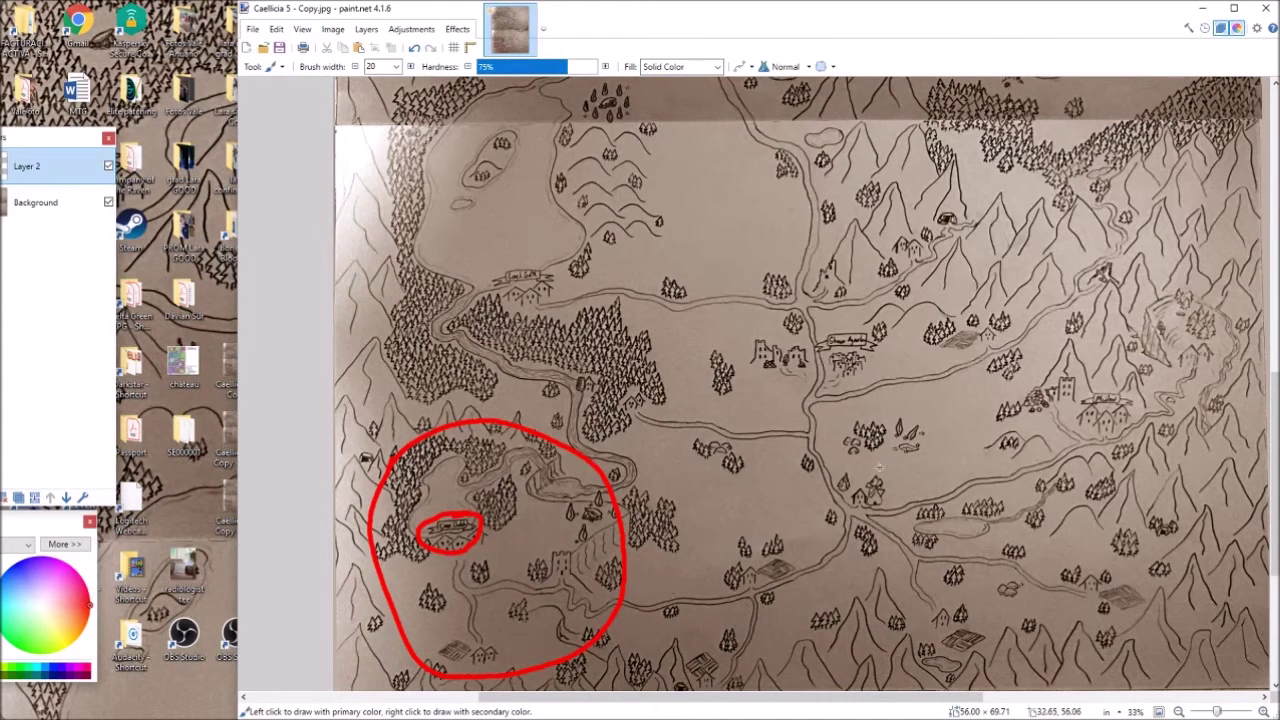
pyautogui.moveTo(879, 469)
pyautogui.mouseDown()
pyautogui.moveTo(835, 495)
pyautogui.moveTo(838, 523)
pyautogui.moveTo(896, 519)
pyautogui.moveTo(878, 468)
pyautogui.mouseUp()
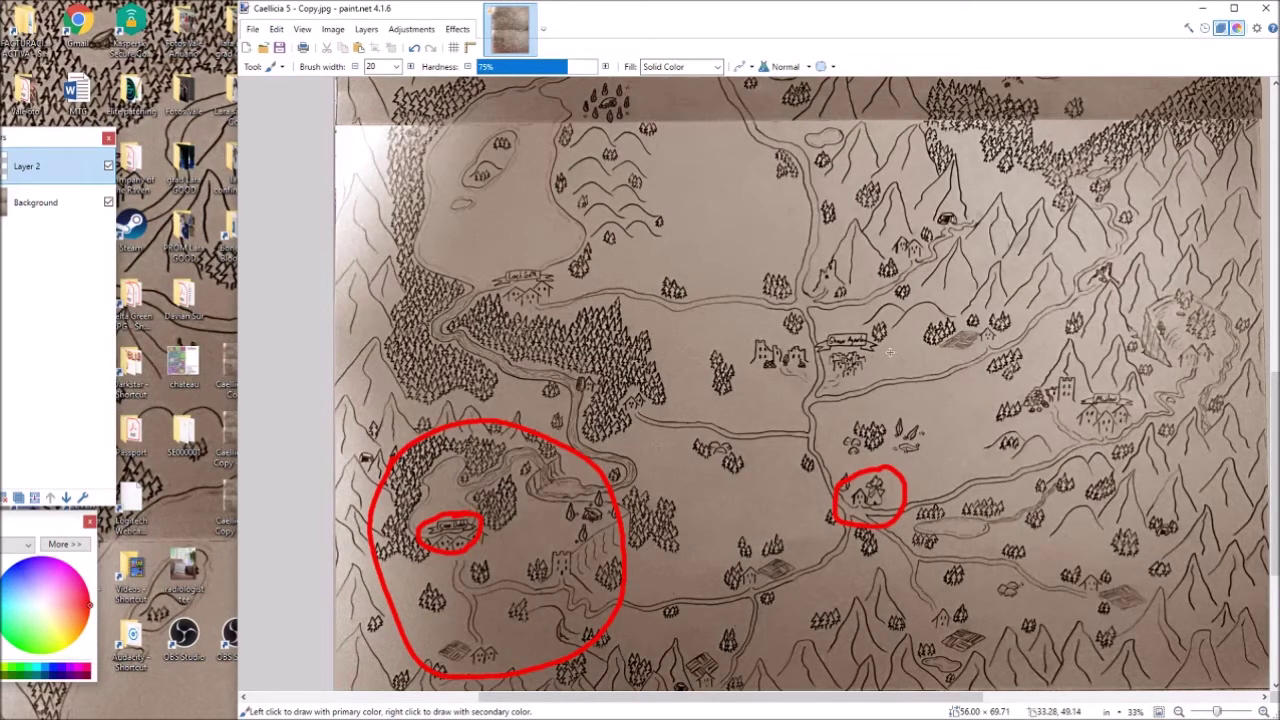
pyautogui.moveTo(884, 352)
pyautogui.mouseDown()
pyautogui.moveTo(800, 321)
pyautogui.moveTo(753, 333)
pyautogui.moveTo(778, 396)
pyautogui.mouseUp()
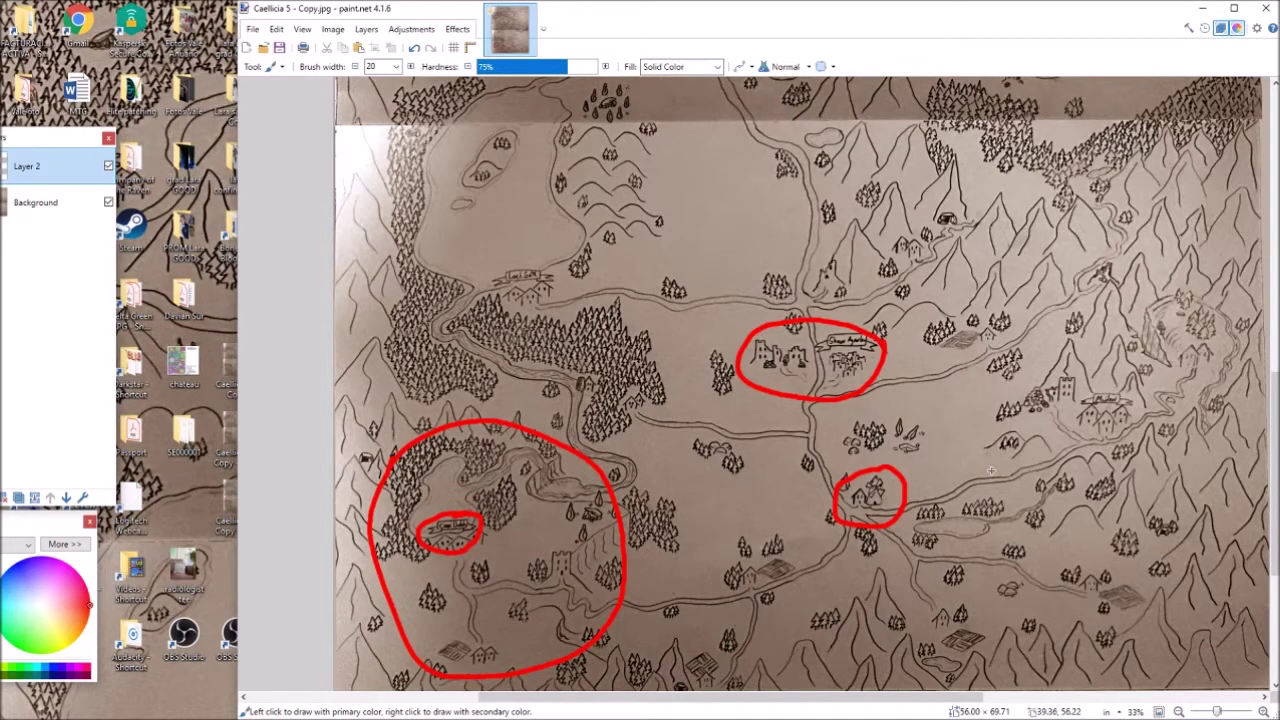
# Step: Draw a red curve through the eastern mountain pass below the forest, and circle the town beside the eastern lake
pyautogui.scroll(3, 990, 470)
pyautogui.moveTo(968, 703)
pyautogui.mouseDown()
pyautogui.moveTo(1080, 702)
pyautogui.moveTo(973, 700)
pyautogui.mouseUp()
pyautogui.moveTo(1050, 468)
pyautogui.mouseDown()
pyautogui.moveTo(1083, 382)
pyautogui.moveTo(1068, 352)
pyautogui.mouseUp()
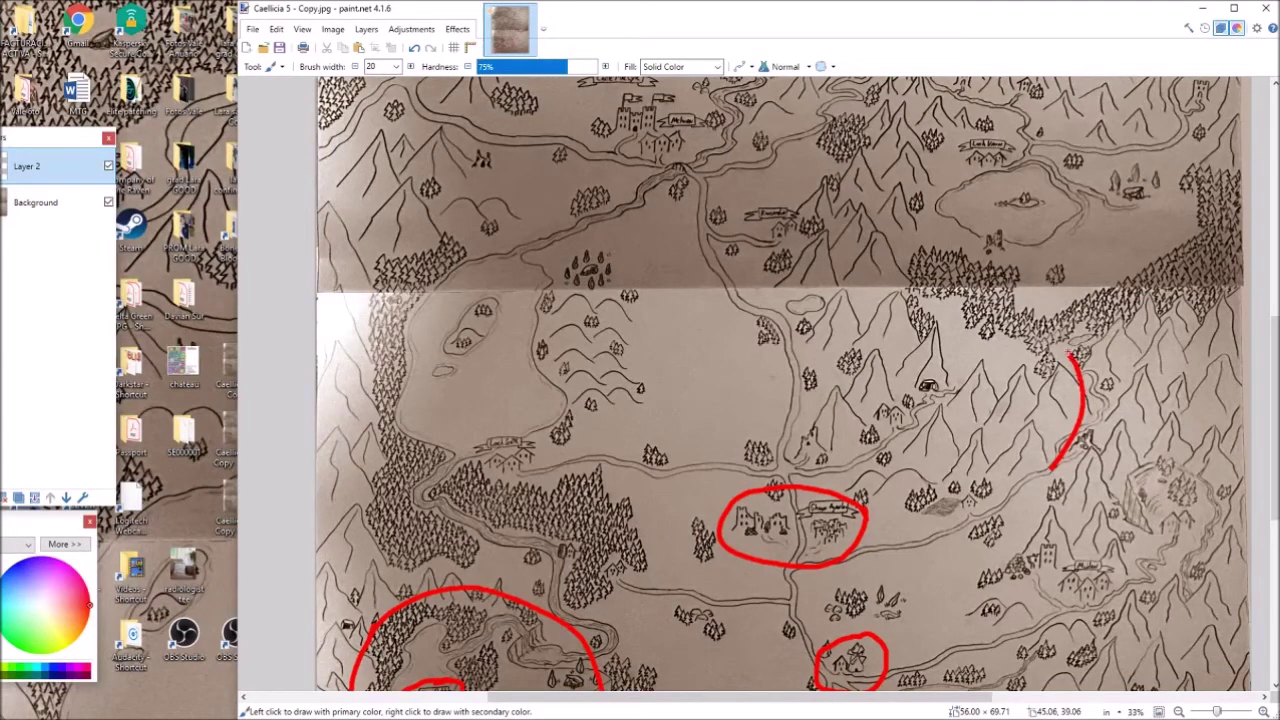
pyautogui.moveTo(1005, 140)
pyautogui.mouseDown()
pyautogui.moveTo(958, 150)
pyautogui.moveTo(1028, 172)
pyautogui.moveTo(988, 138)
pyautogui.mouseUp()
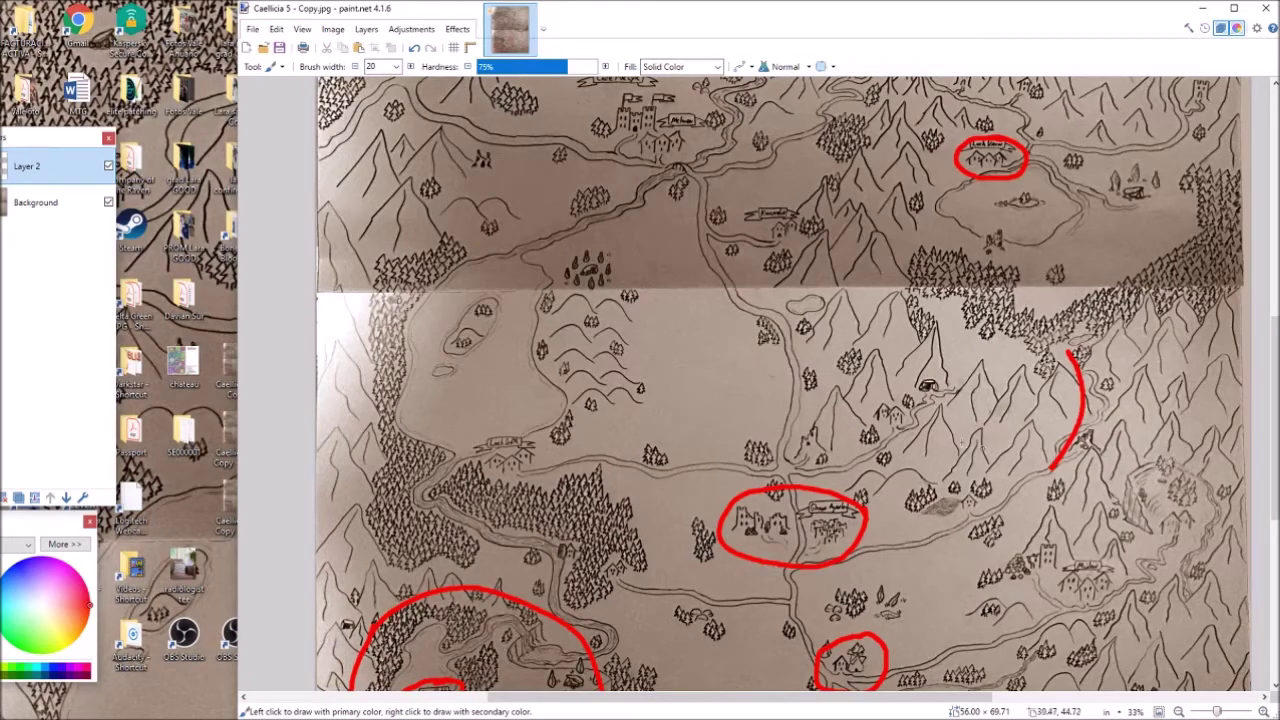
# Step: Undo the red circle around the town beside the eastern lake
pyautogui.scroll(10, 904, 400)
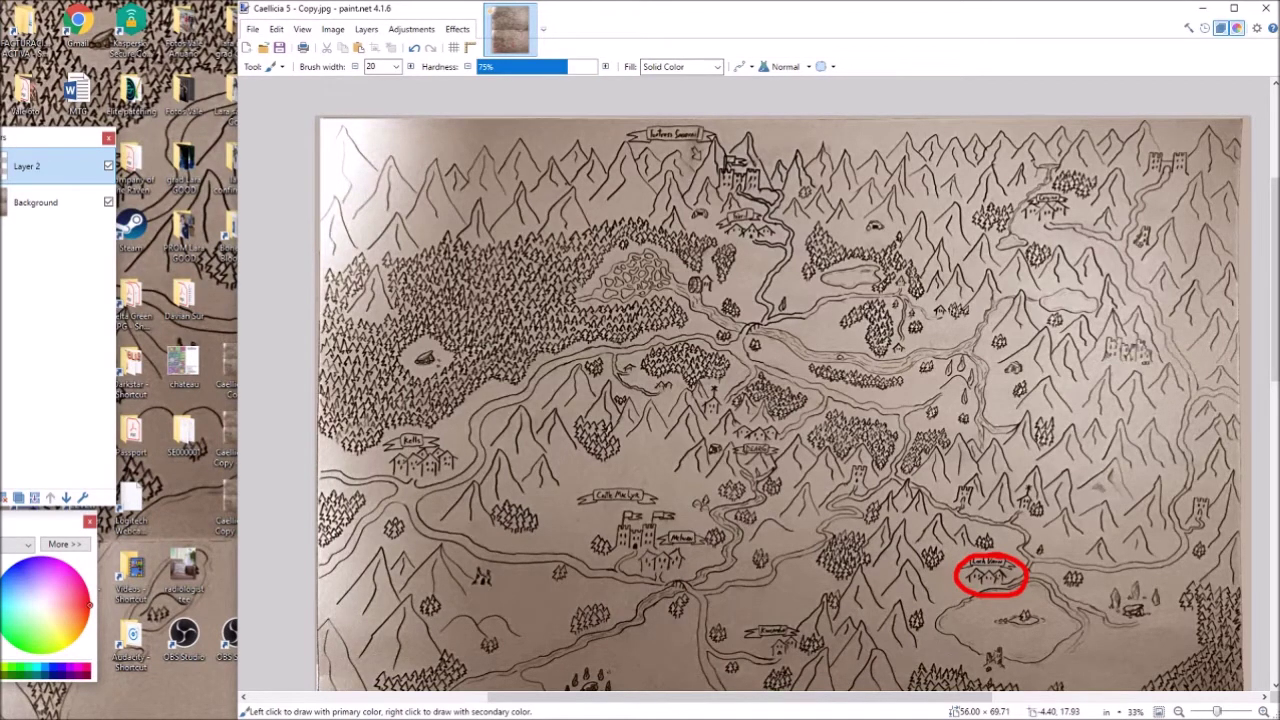
pyautogui.click(415, 47)
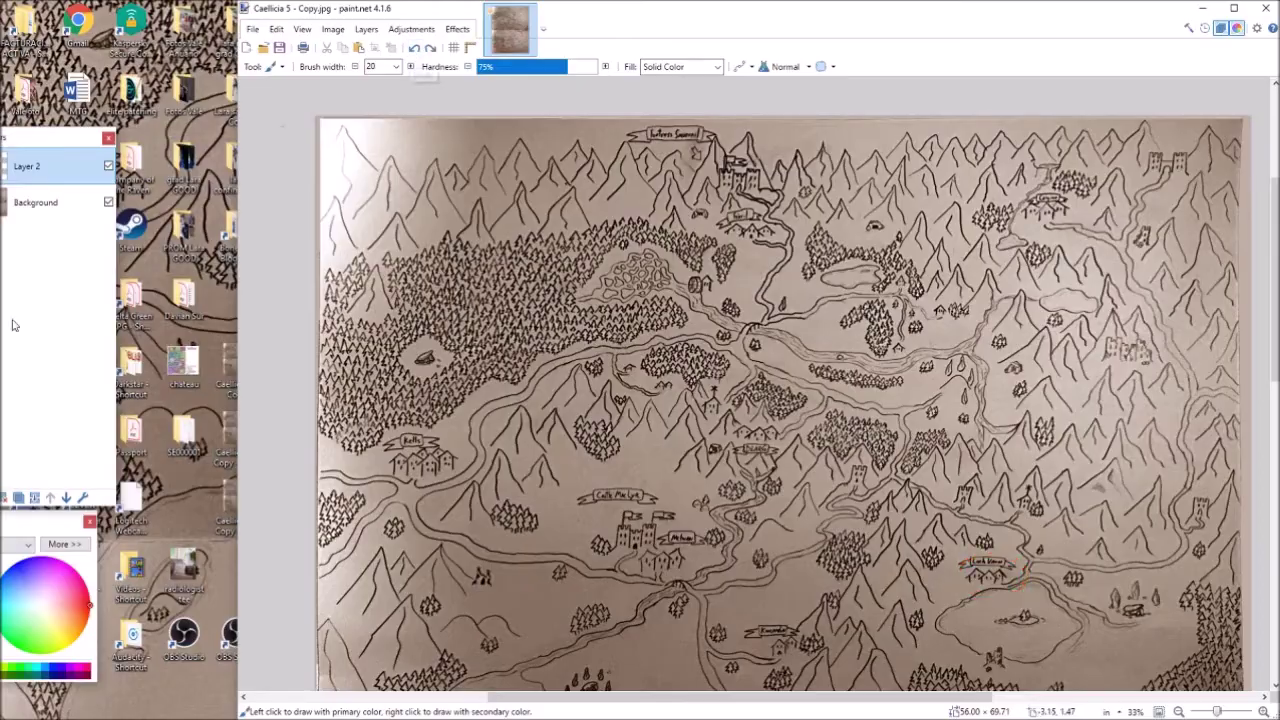